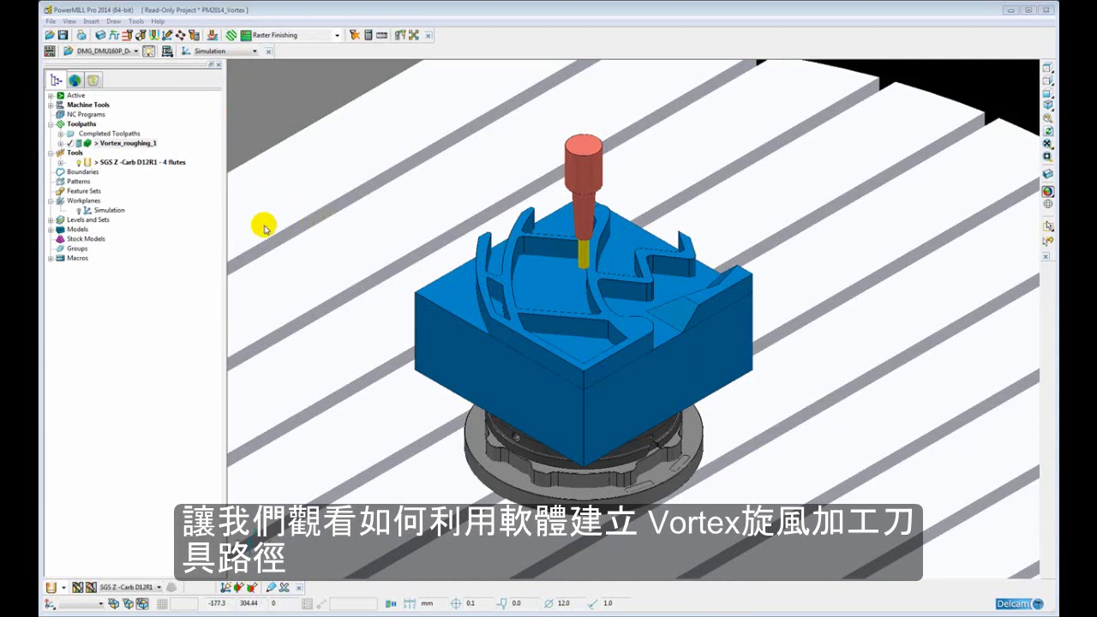
Start a 2D curve area clearance toolpath with Raster style, then cancel it
{"action": "left_click", "coordinate": [229, 35]}
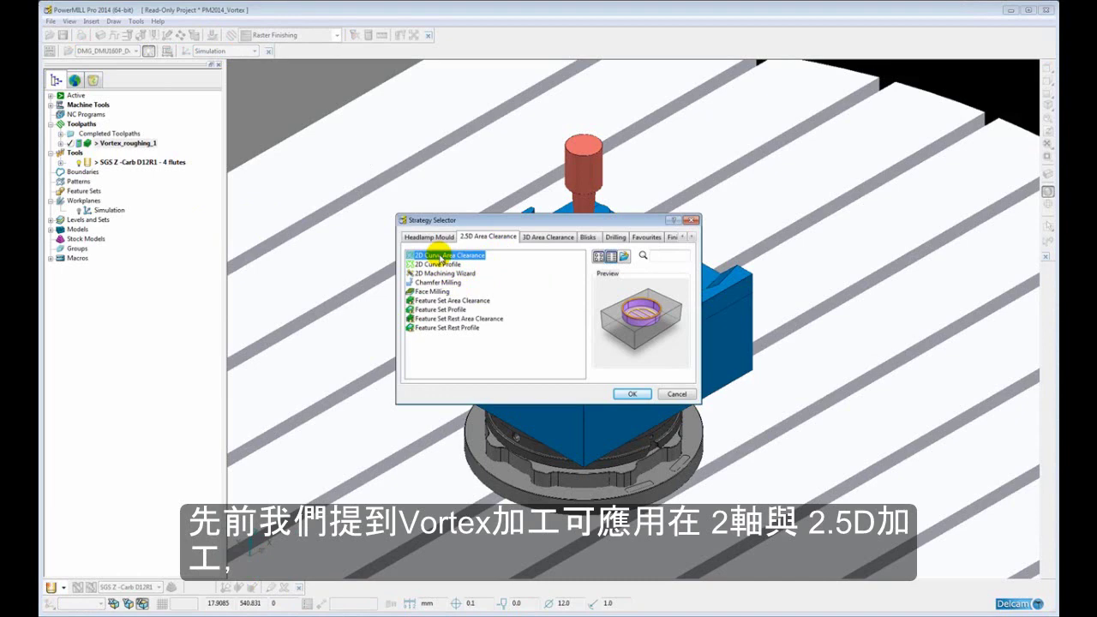
{"action": "left_click", "coordinate": [633, 394]}
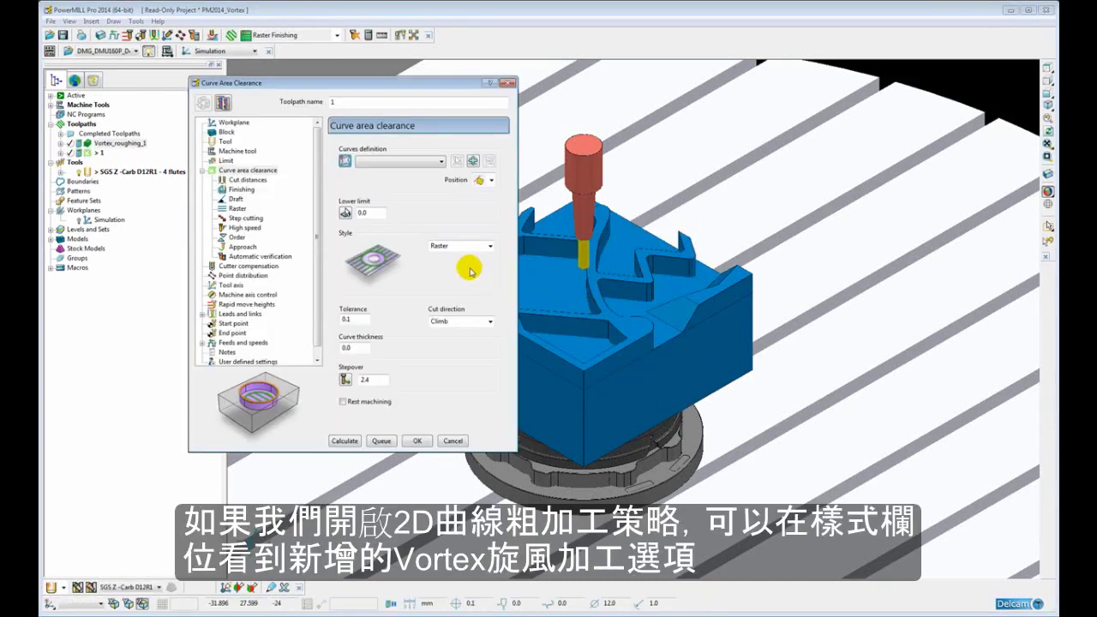
{"action": "left_click", "coordinate": [490, 246]}
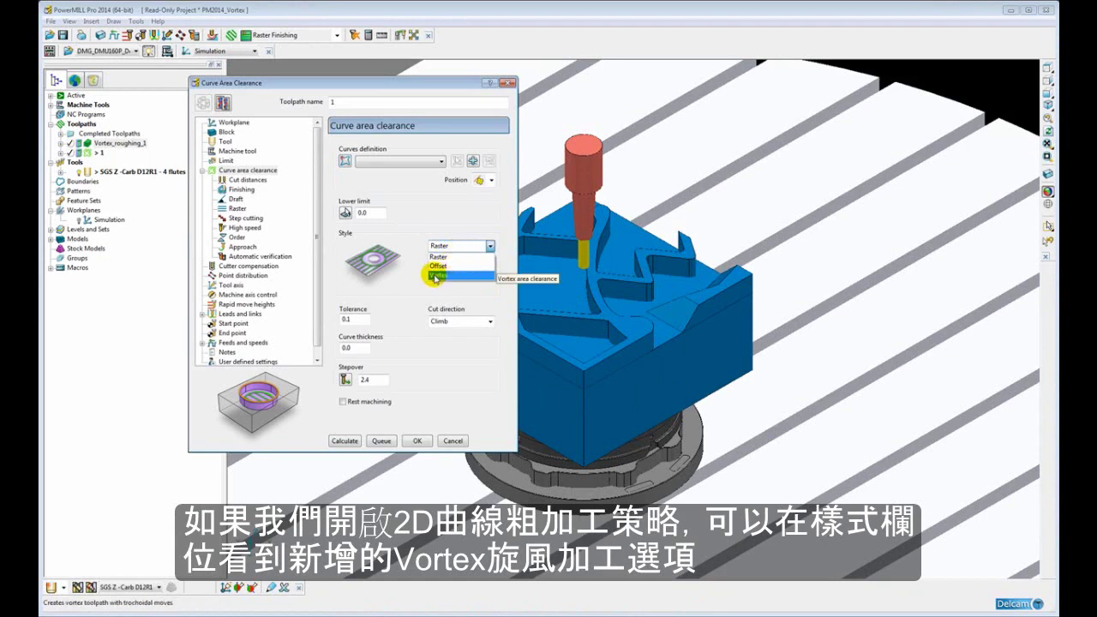
{"action": "left_click", "coordinate": [503, 86]}
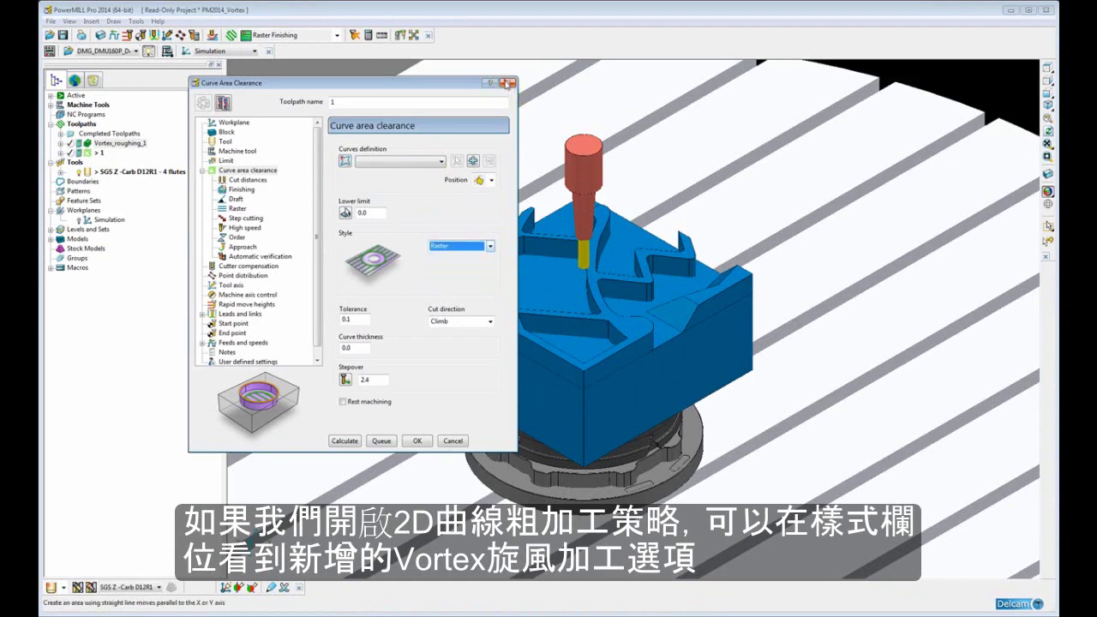
{"action": "left_click", "coordinate": [510, 83]}
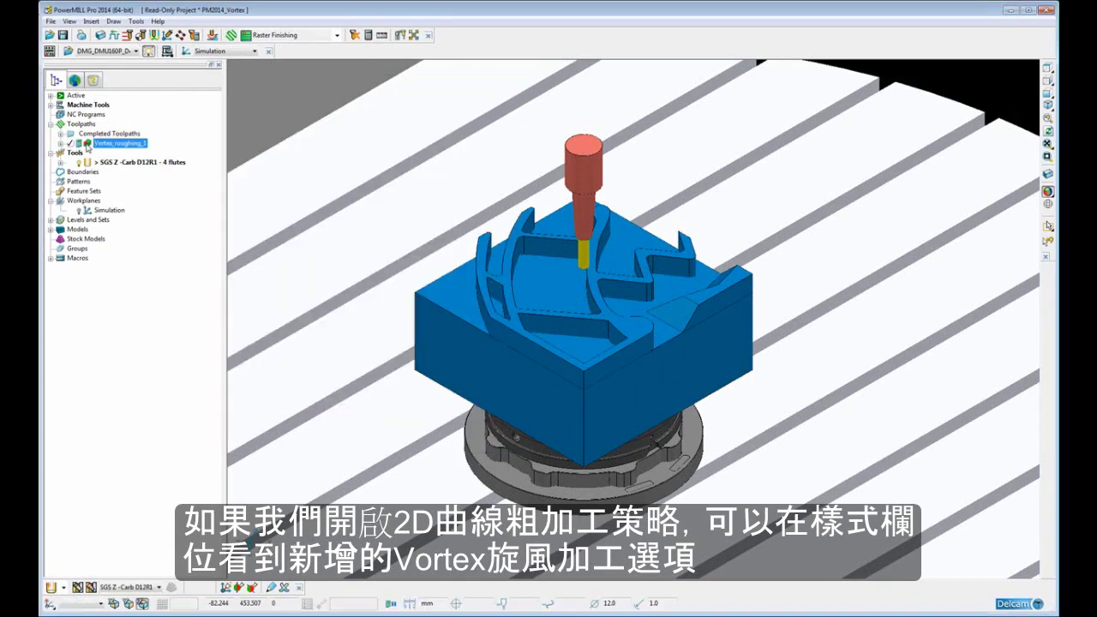
Activate Vortex_roughing_1, open its settings and choose the Vortex cutting style
{"action": "left_click", "coordinate": [86, 143]}
{"action": "right_click", "coordinate": [86, 142]}
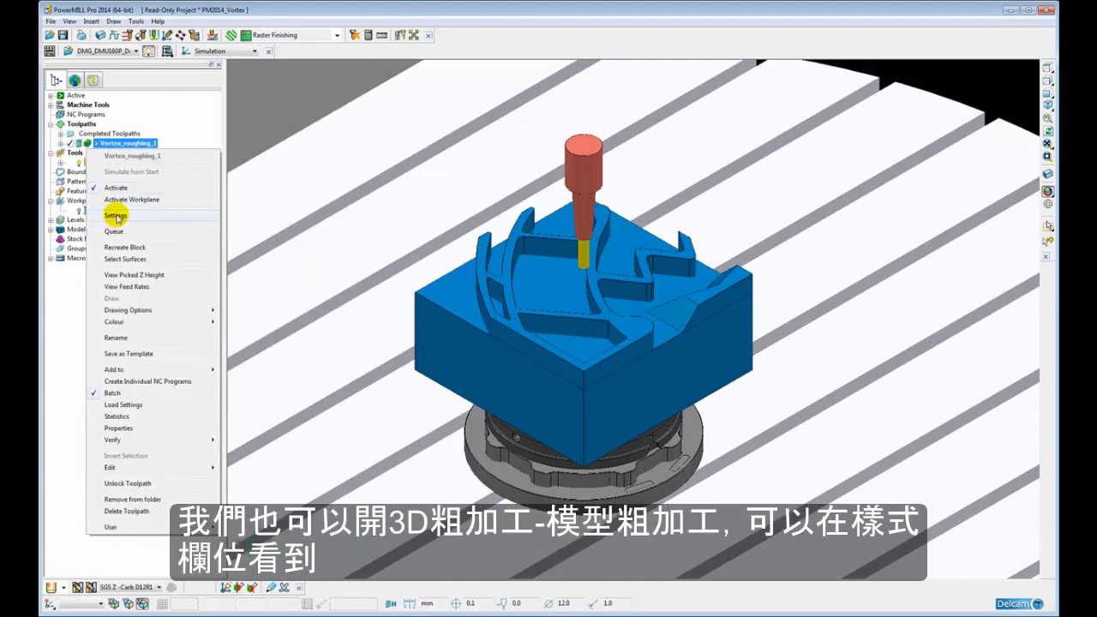
{"action": "left_click", "coordinate": [114, 215]}
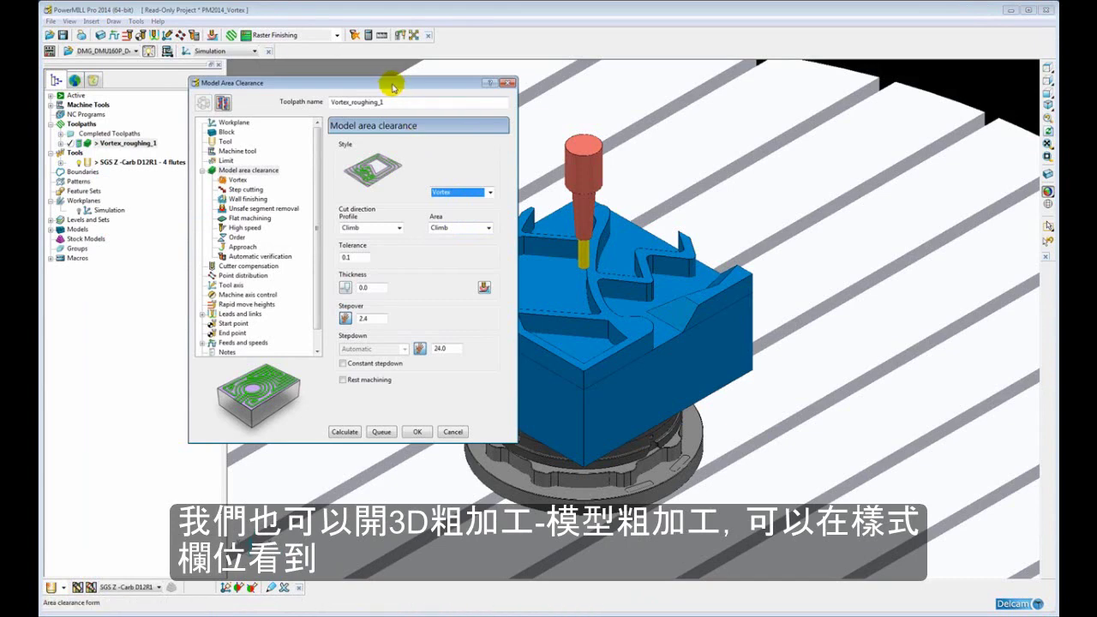
{"action": "left_click", "coordinate": [489, 193]}
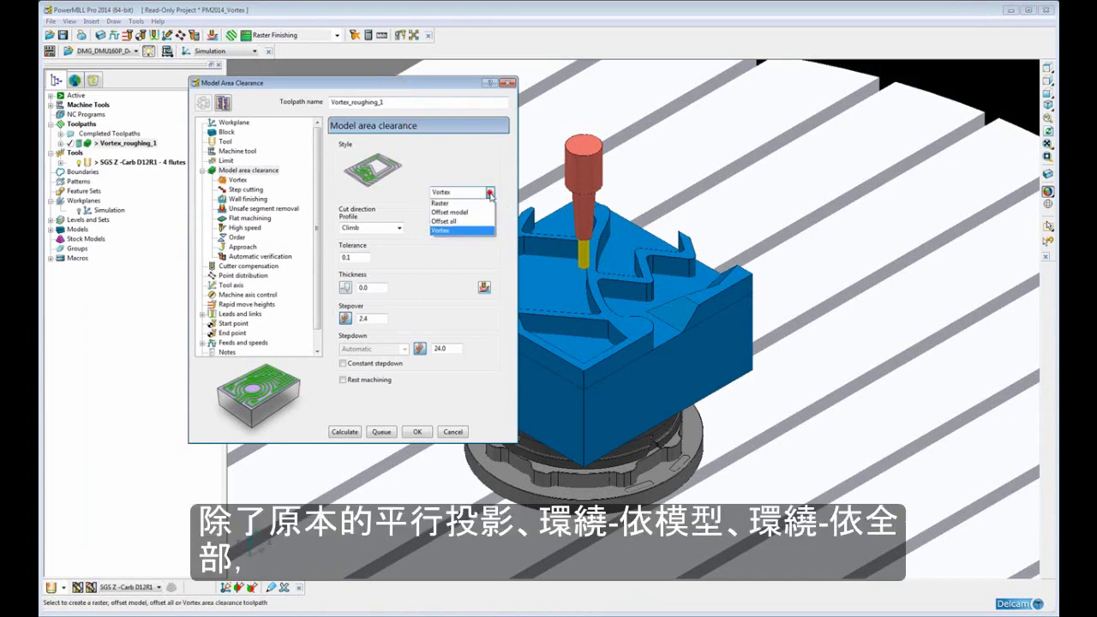
{"action": "left_click", "coordinate": [457, 231]}
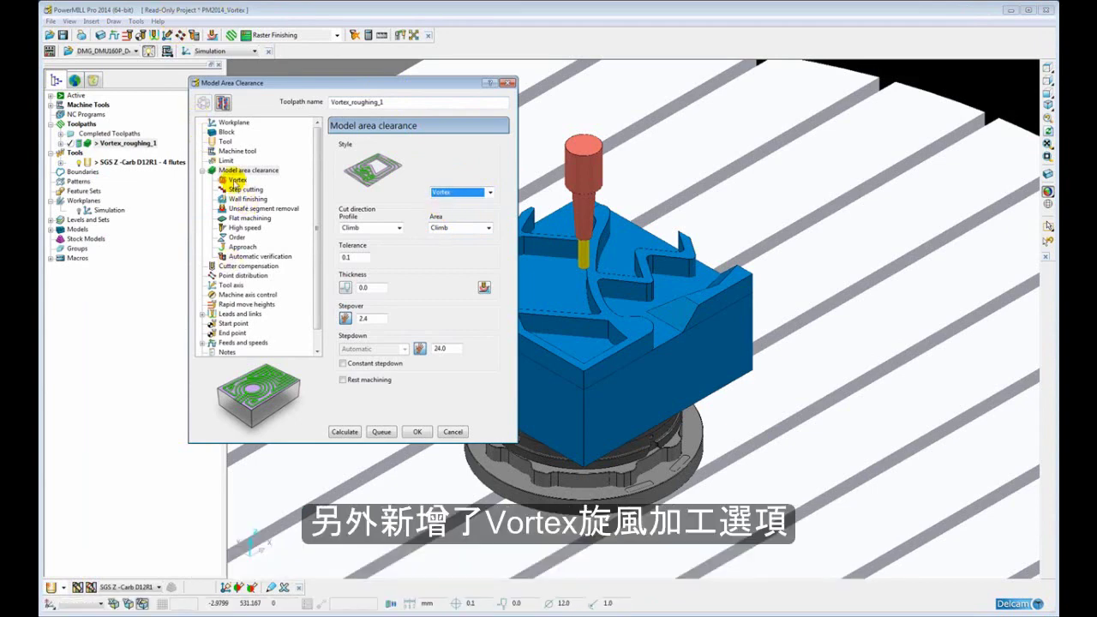
Show the Vortex page and select the 2918.0 mm/min cutting feed rate value
{"action": "left_click", "coordinate": [235, 180]}
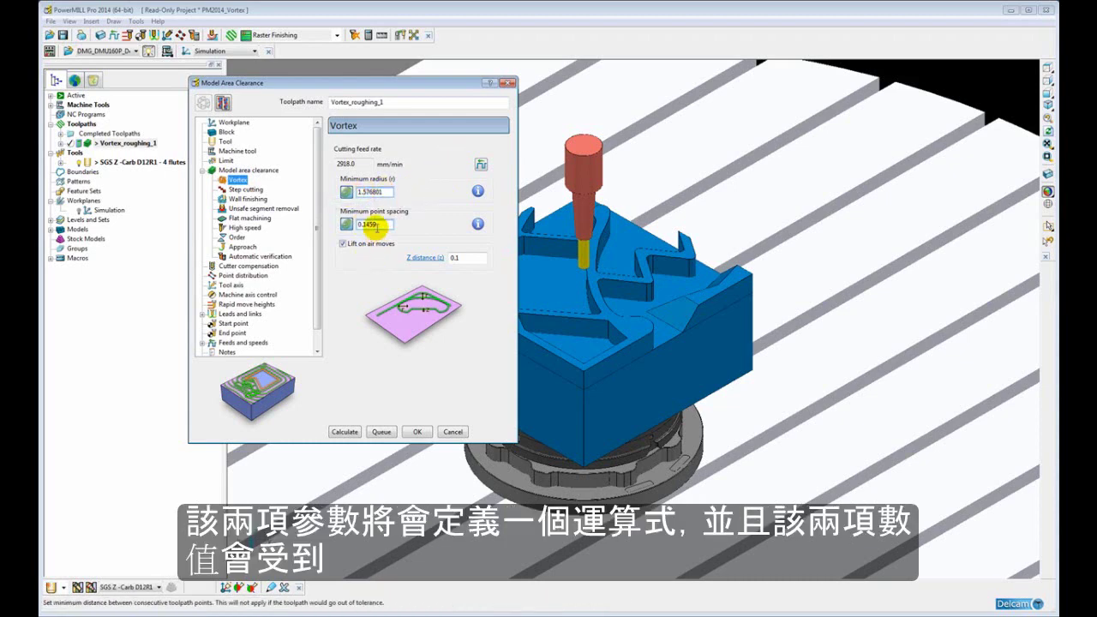
{"action": "double_click", "coordinate": [363, 164]}
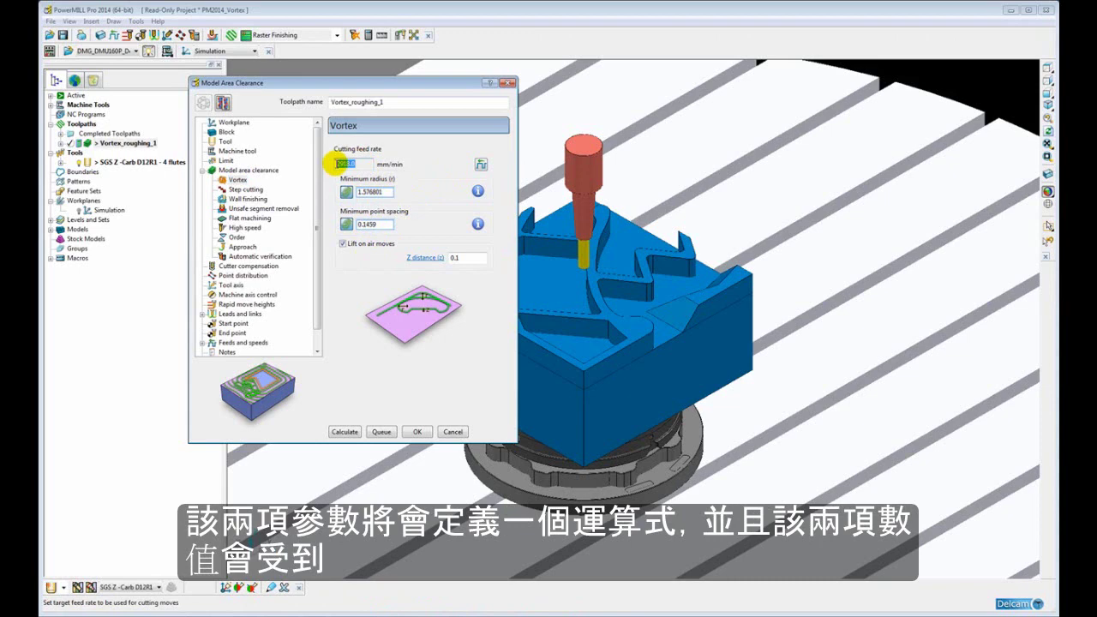
Change Feed/Tooth to 0.3 in the feeds and speeds calculator, giving 3502.0 mm/min cutting feed
{"action": "left_click", "coordinate": [485, 165]}
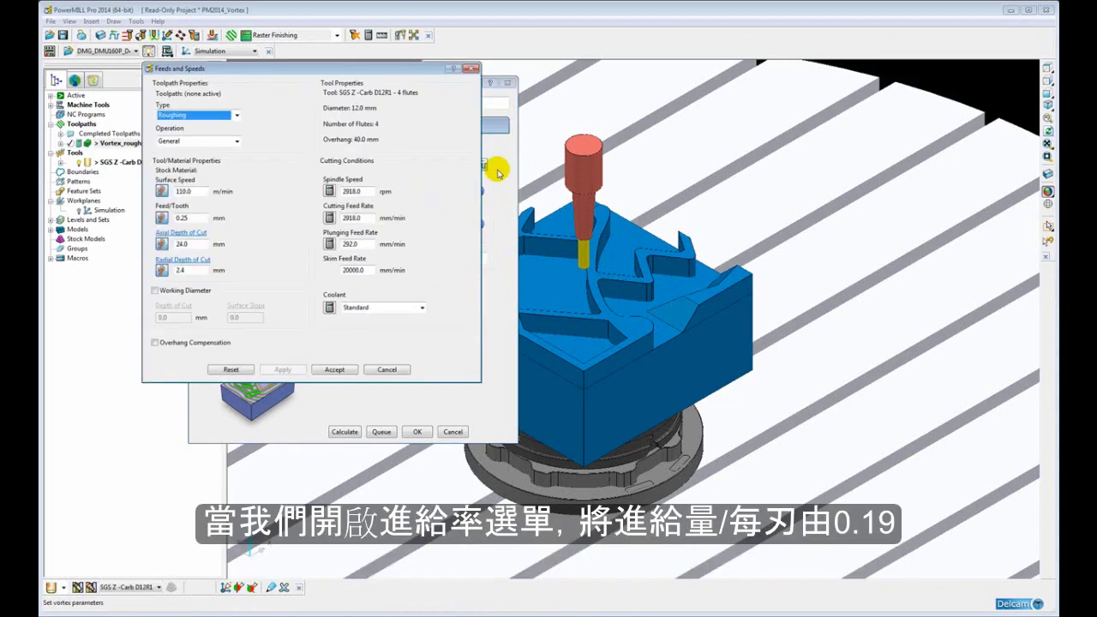
{"action": "double_click", "coordinate": [189, 218]}
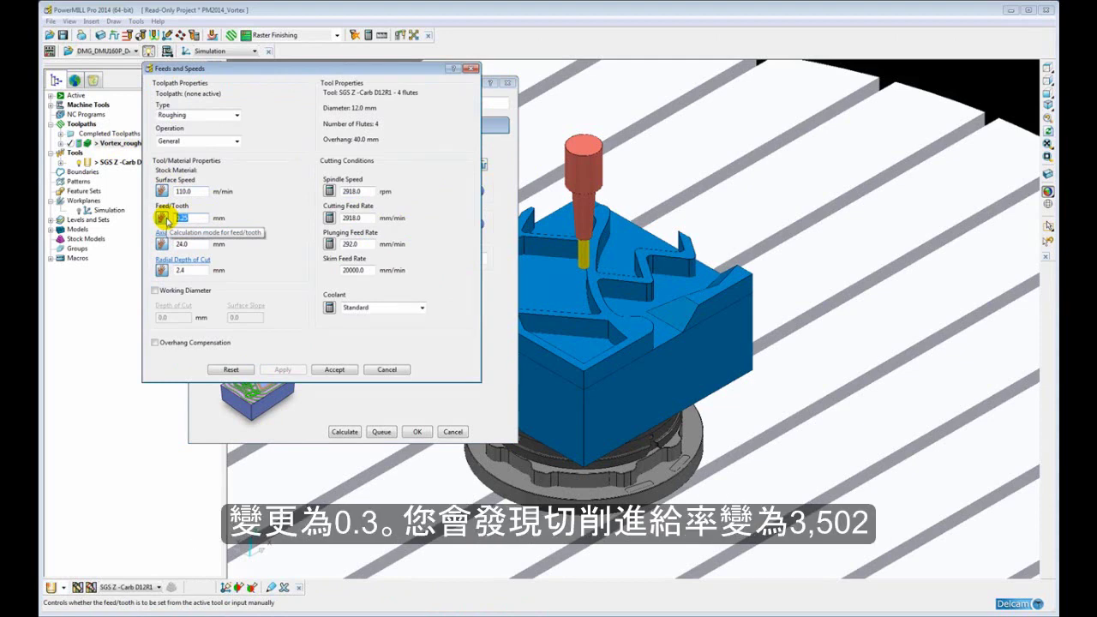
{"action": "type", "text": "0.3"}
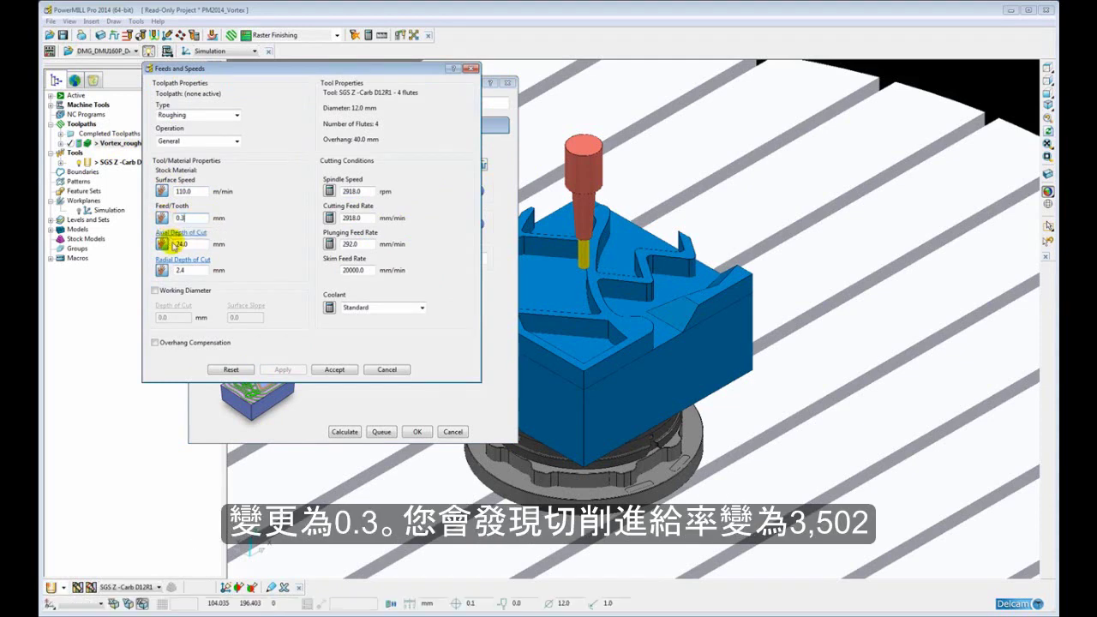
{"action": "left_click", "coordinate": [180, 242]}
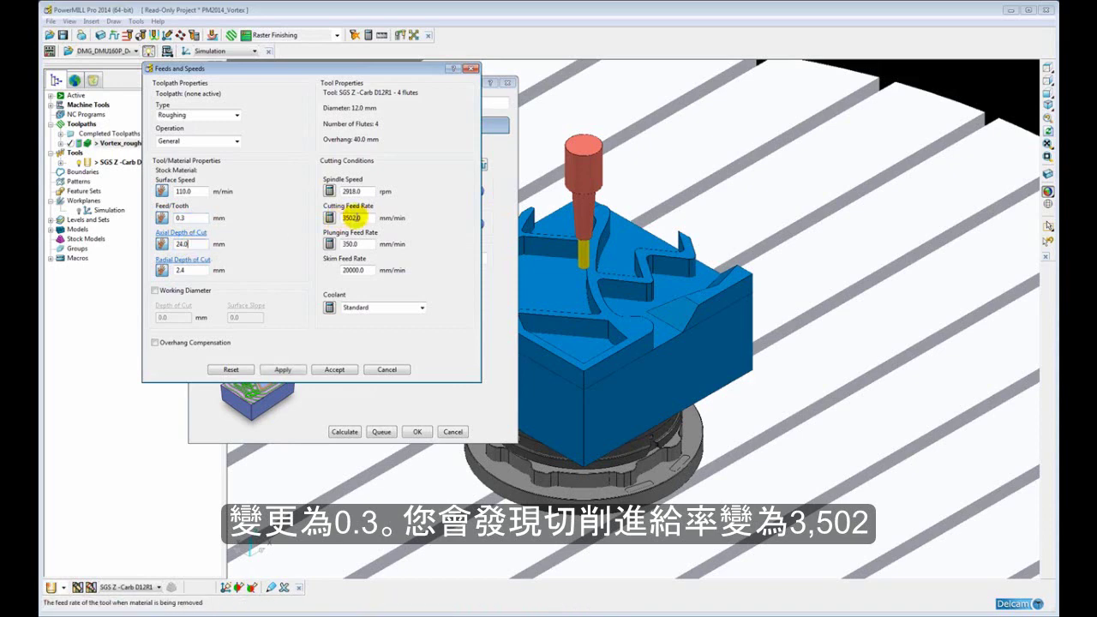
Accept the new feeds and speeds, returning to the Model area clearance page (stepover 2.4, stepdown 24.0)
{"action": "left_click", "coordinate": [326, 370]}
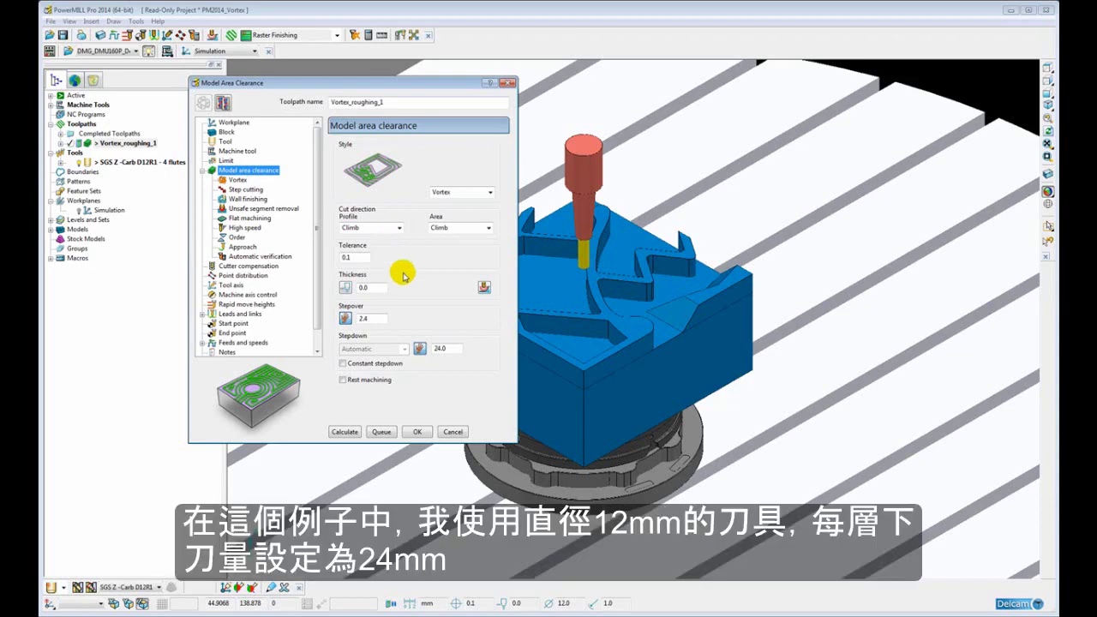
{"action": "double_click", "coordinate": [446, 348]}
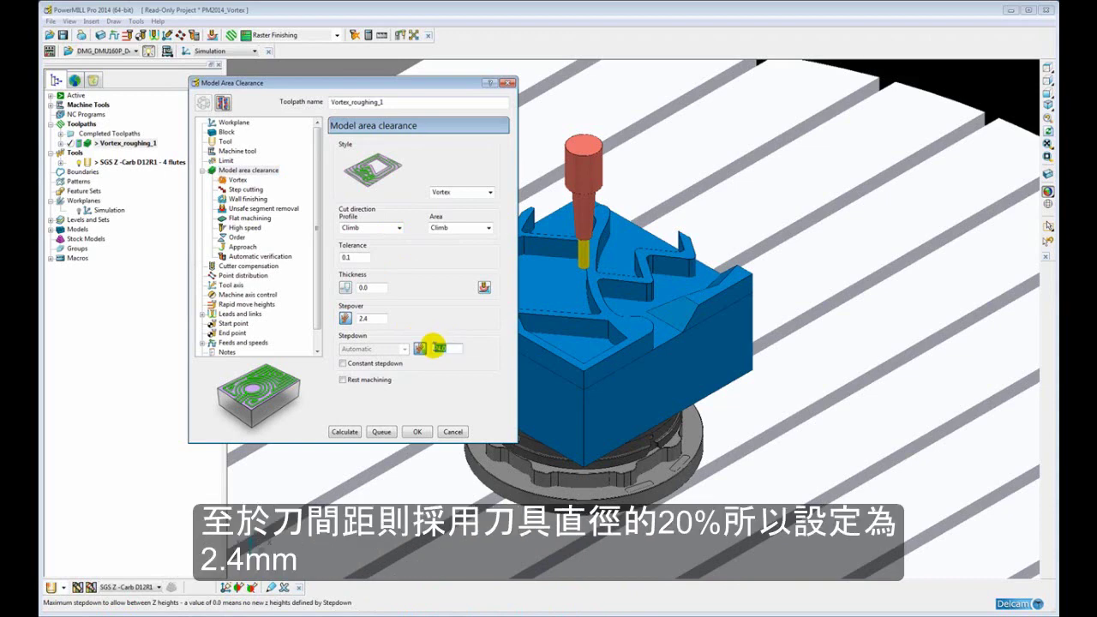
{"action": "left_click", "coordinate": [372, 318]}
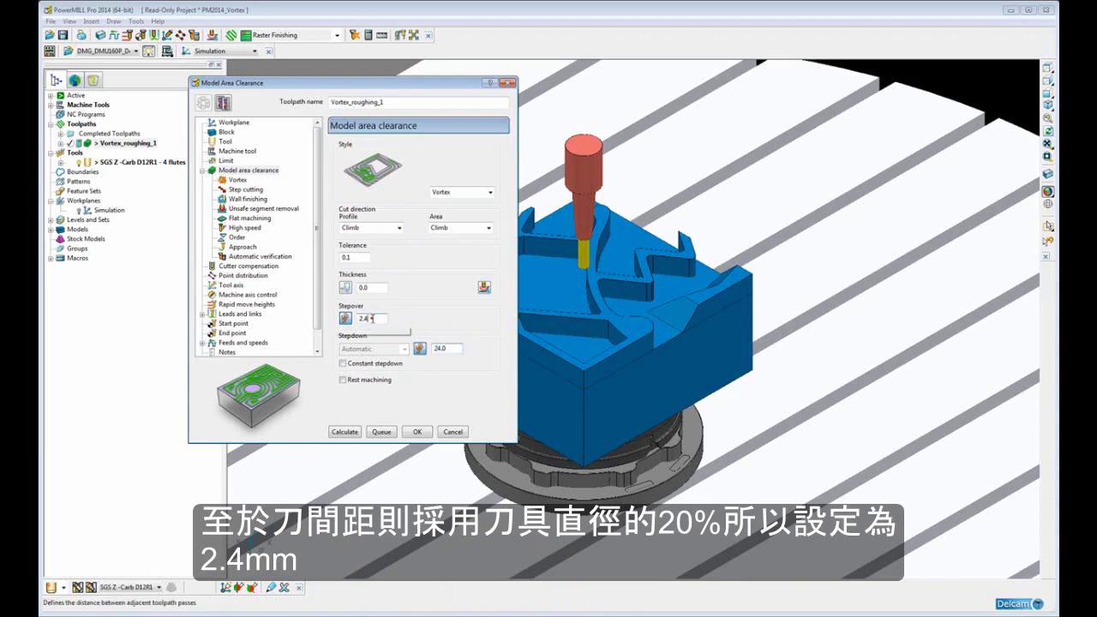
{"action": "double_click", "coordinate": [369, 318]}
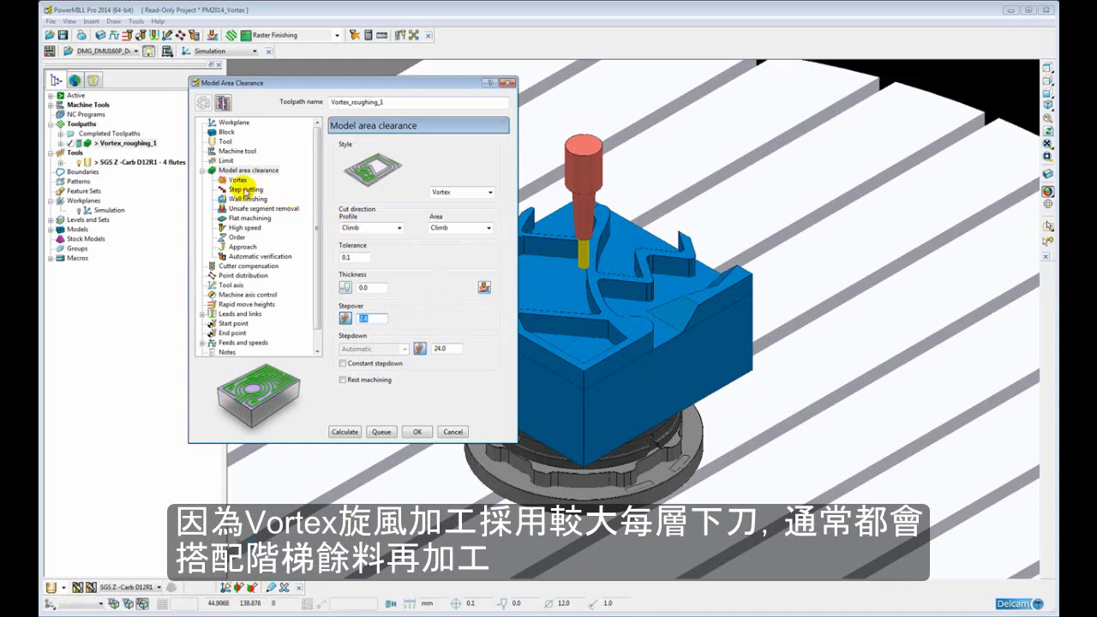
Check the Step cutting page, then calculate Vortex_roughing_1 from the Vortex page and close the form
{"action": "left_click", "coordinate": [245, 191]}
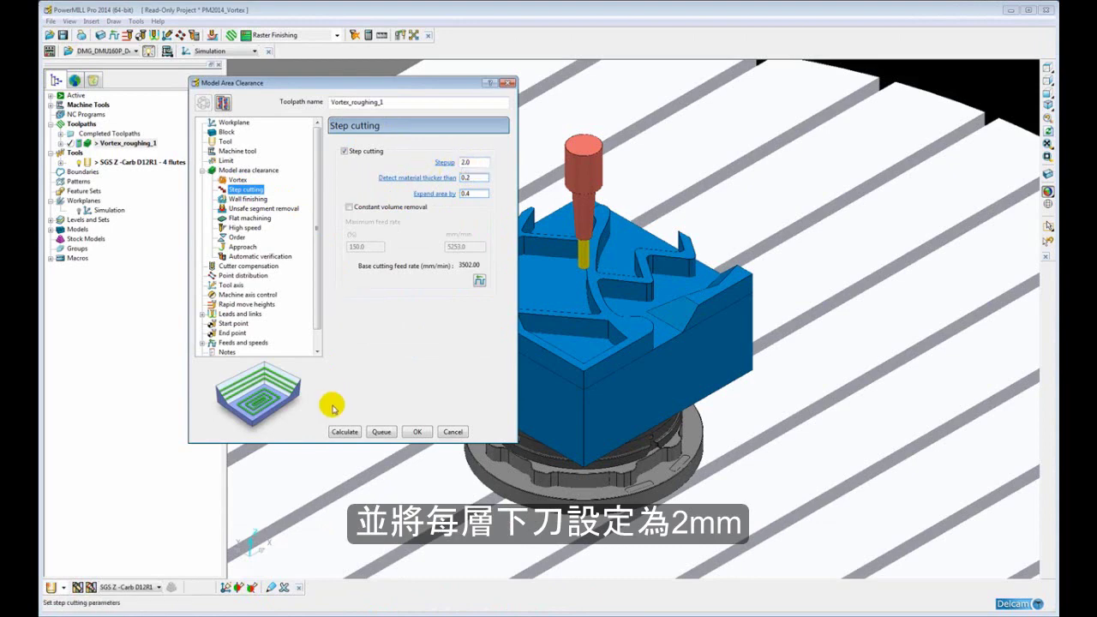
{"action": "left_click", "coordinate": [237, 179]}
{"action": "left_click", "coordinate": [344, 431]}
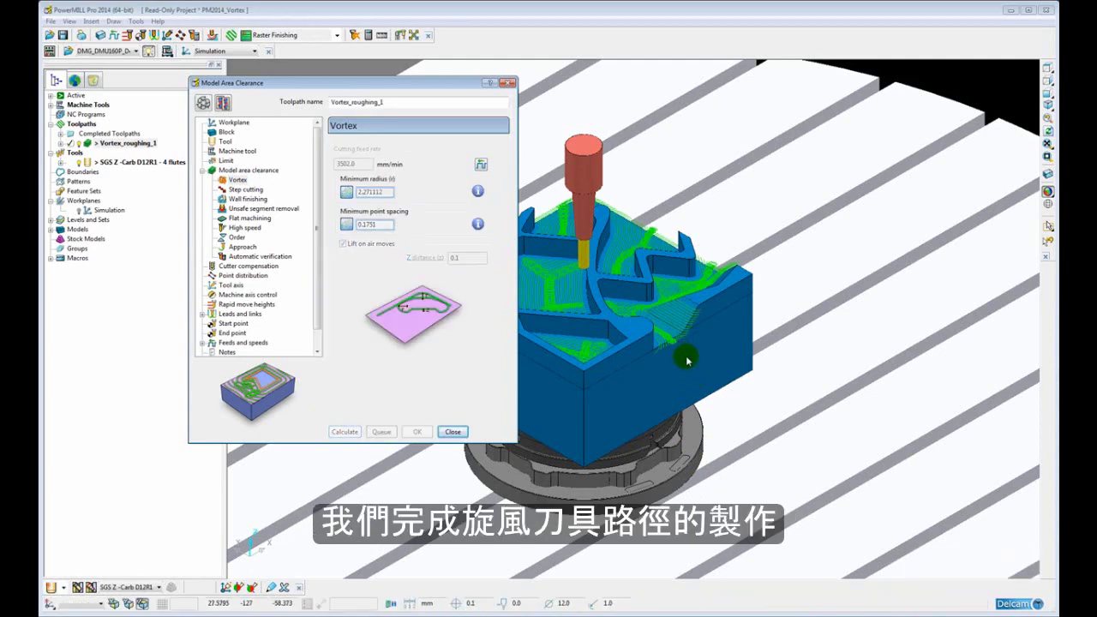
{"action": "left_click", "coordinate": [452, 432]}
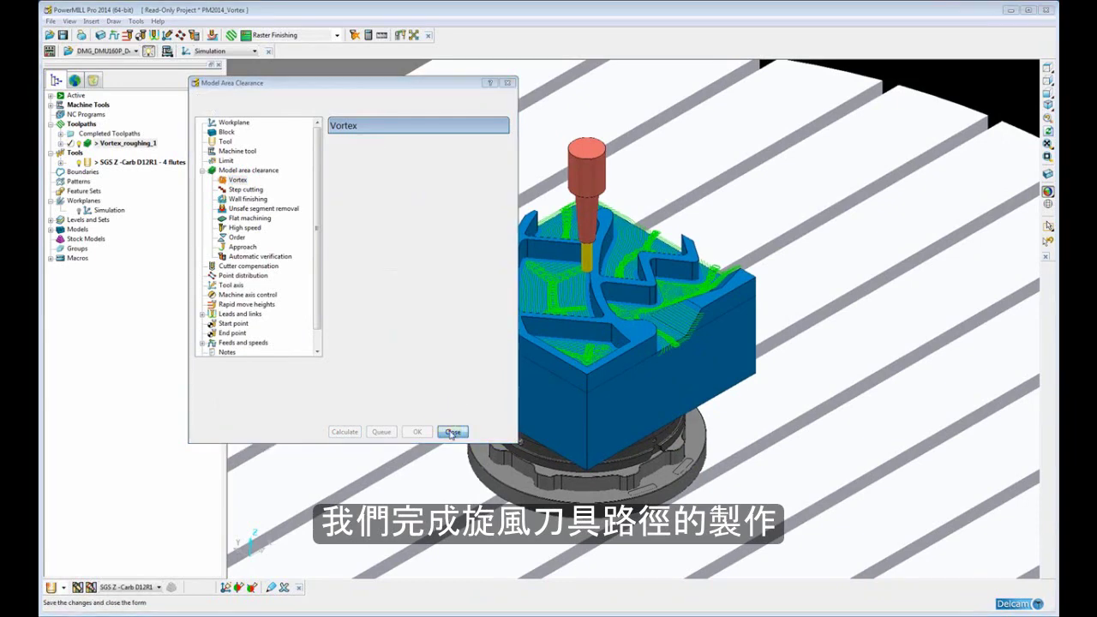
View the part from the top and hide the machine tool model
{"action": "left_click", "coordinate": [1047, 68]}
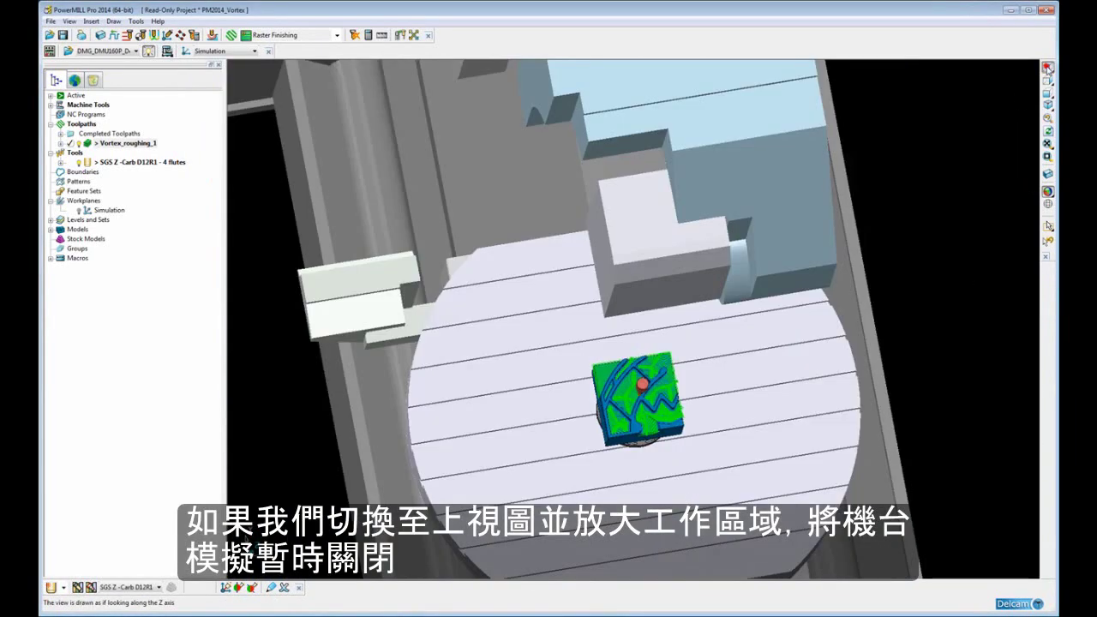
{"action": "scroll", "coordinate": [661, 343], "scroll_direction": "up", "scroll_amount": 5}
{"action": "middle_click_drag", "start_coordinate": [641, 415], "coordinate": [637, 319], "text": "shift"}
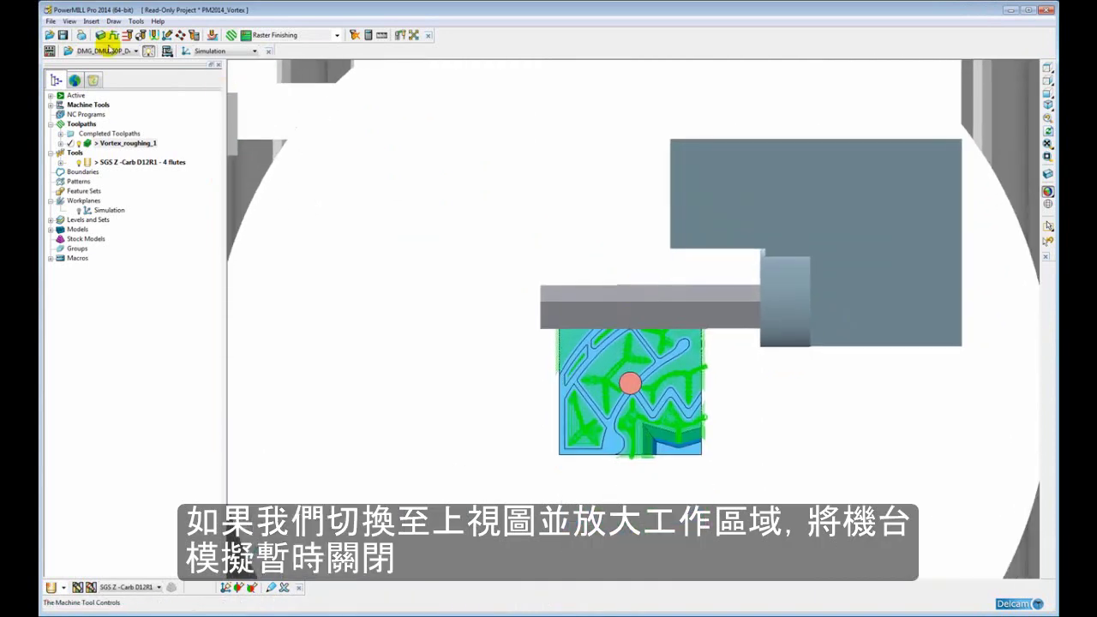
{"action": "left_click", "coordinate": [50, 104]}
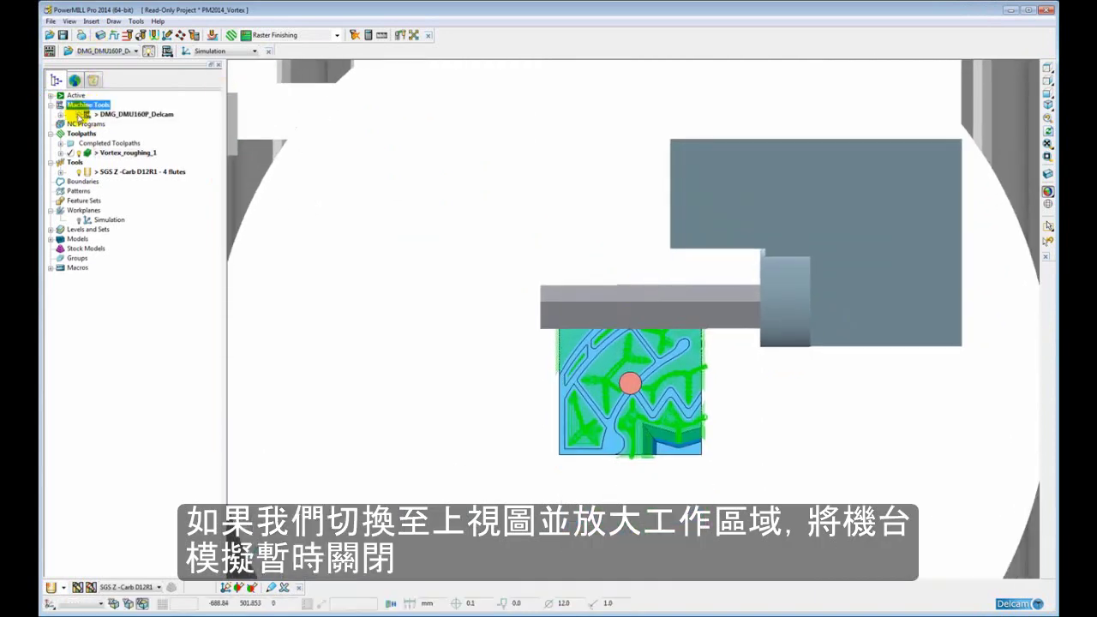
{"action": "left_click", "coordinate": [78, 114]}
Pan and zoom into a pocket corner to inspect the toolpath's looping trochoidal arcs
{"action": "scroll", "coordinate": [578, 417], "scroll_direction": "up", "scroll_amount": 3}
{"action": "middle_click_drag", "start_coordinate": [582, 453], "coordinate": [589, 311], "text": "shift"}
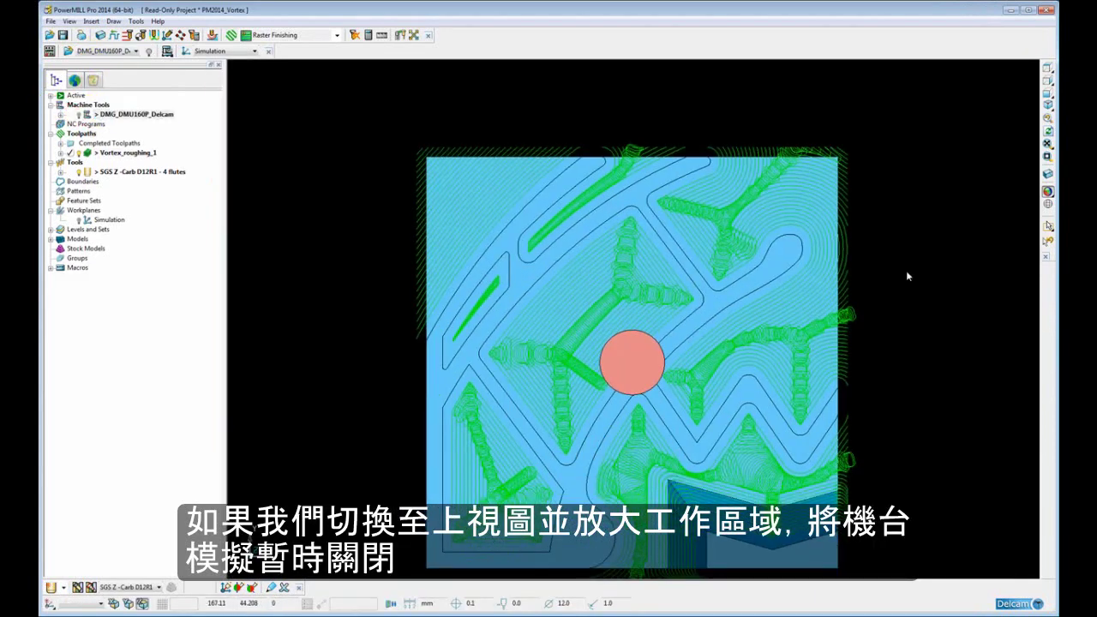
{"action": "middle_click_drag", "start_coordinate": [727, 344], "coordinate": [728, 328], "text": "shift"}
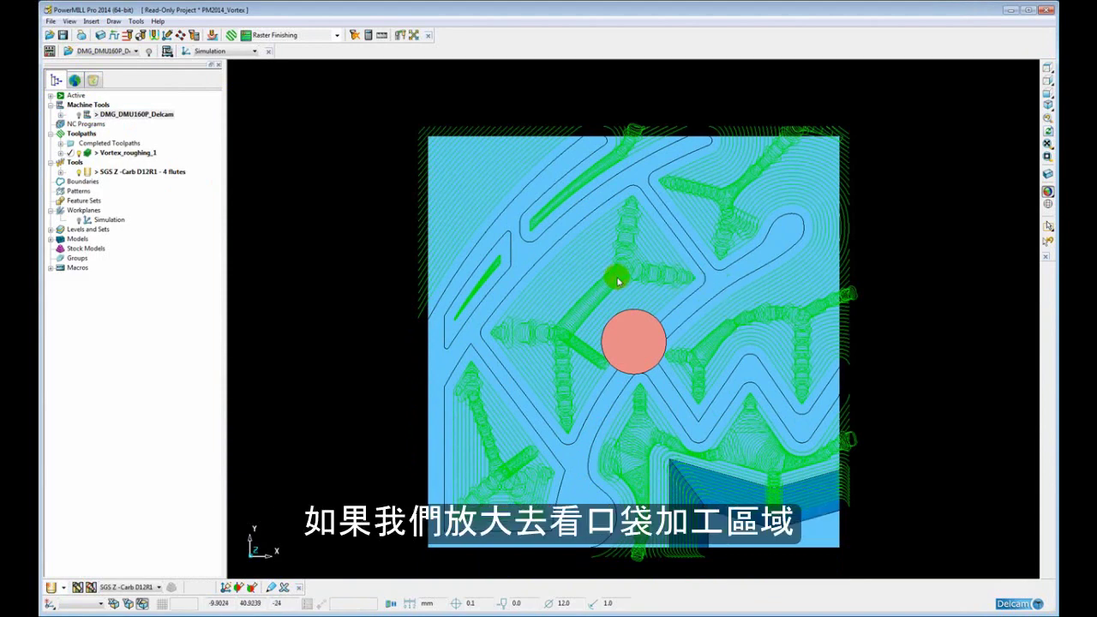
{"action": "middle_click_drag", "start_coordinate": [595, 270], "coordinate": [686, 293], "text": "shift"}
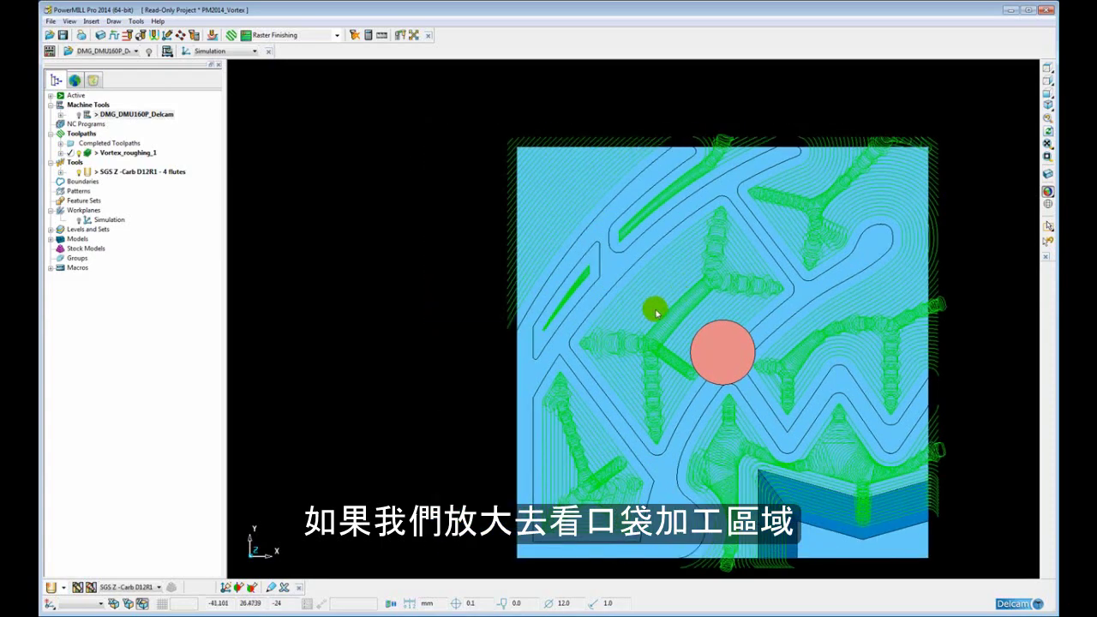
{"action": "scroll", "coordinate": [806, 377], "scroll_direction": "up", "scroll_amount": 4}
{"action": "middle_click_drag", "start_coordinate": [886, 369], "coordinate": [455, 311], "text": "shift"}
{"action": "scroll", "coordinate": [592, 240], "scroll_direction": "up", "scroll_amount": 1}
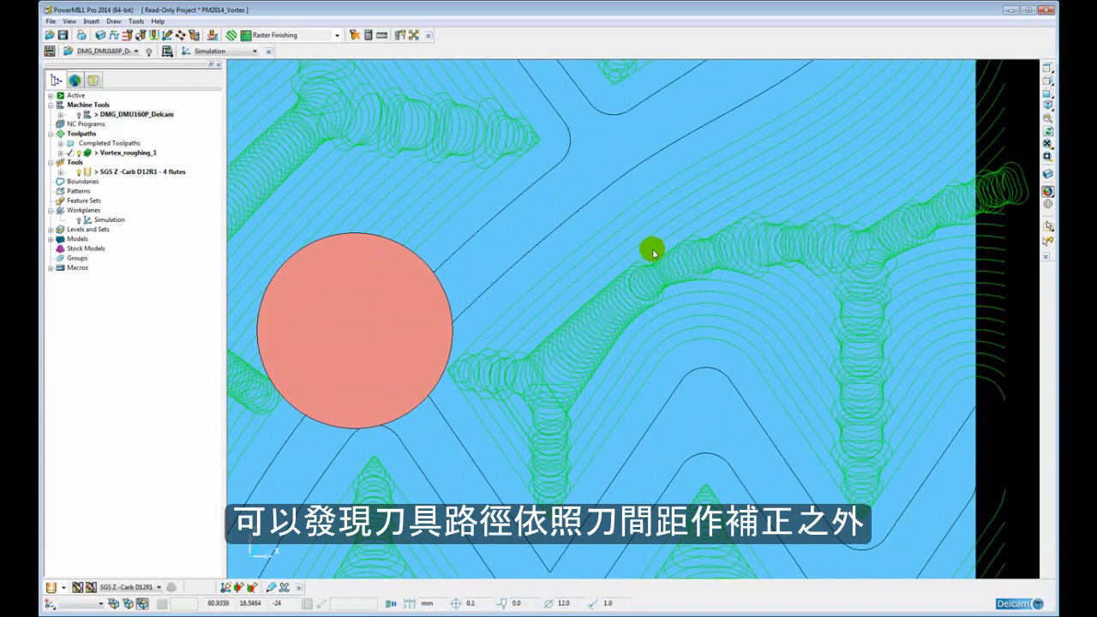
{"action": "middle_click_drag", "start_coordinate": [629, 313], "coordinate": [683, 270], "text": "shift"}
{"action": "scroll", "coordinate": [683, 270], "scroll_direction": "up", "scroll_amount": 3}
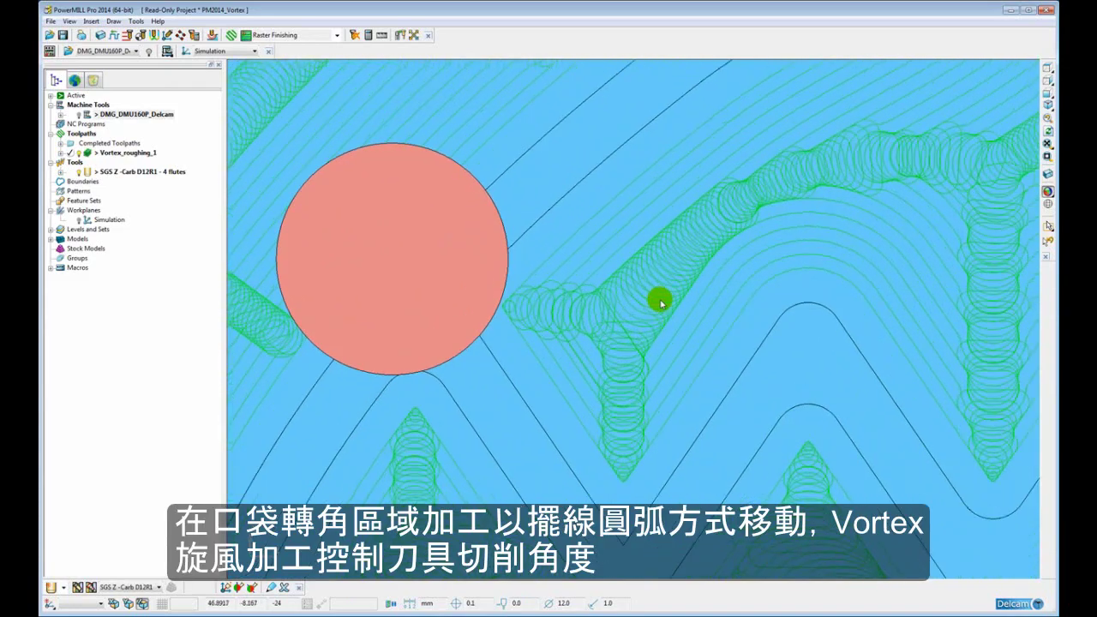